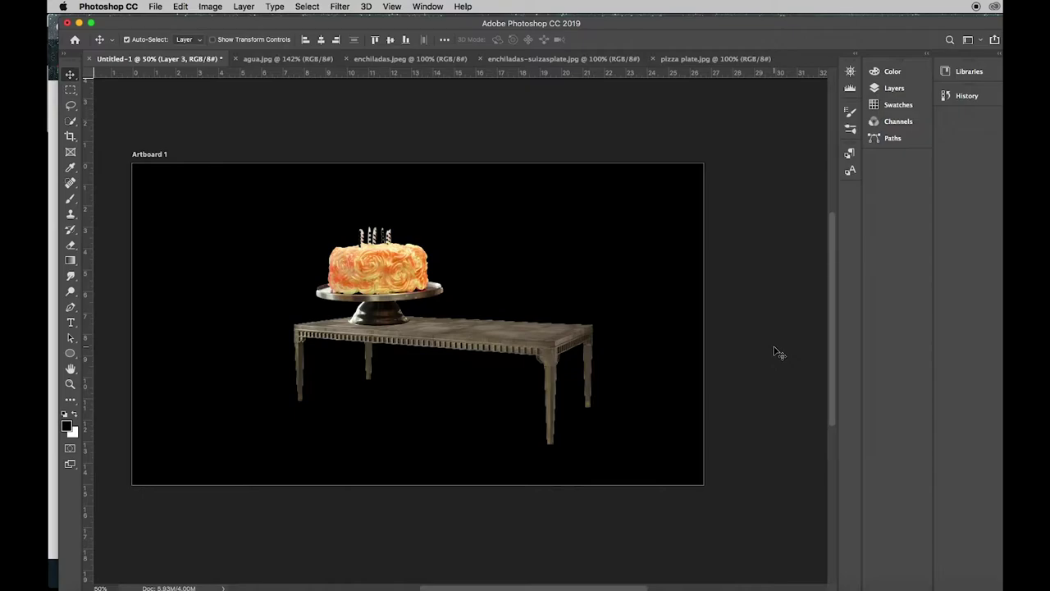
Copy the jar-and-glasses selection from agua.jpg and paste it into Untitled-1 as Layer 4.
{"action": "left_click", "coordinate": [294, 59]}
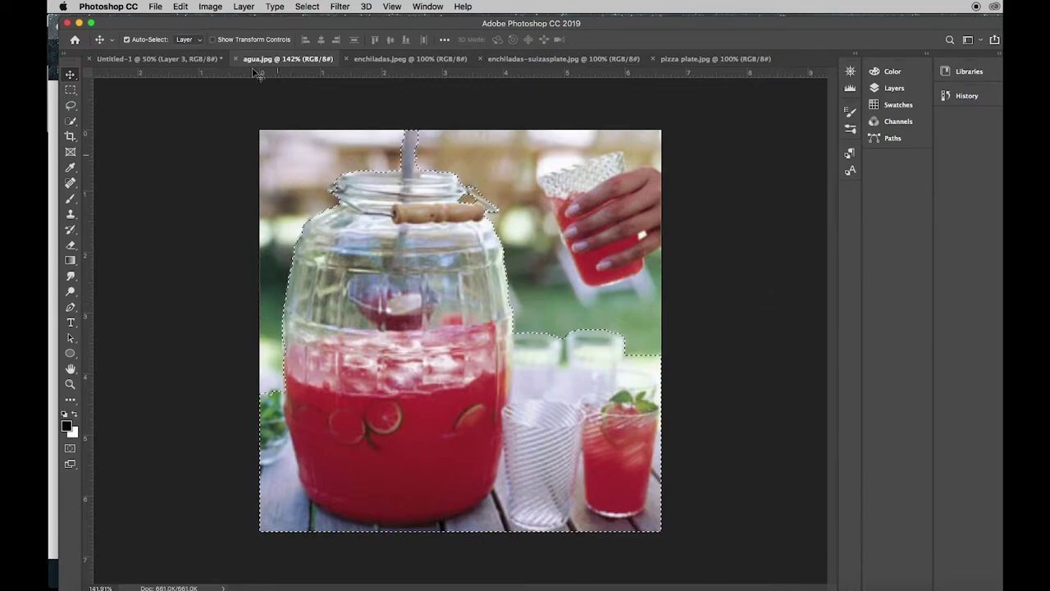
{"action": "left_click", "coordinate": [181, 7]}
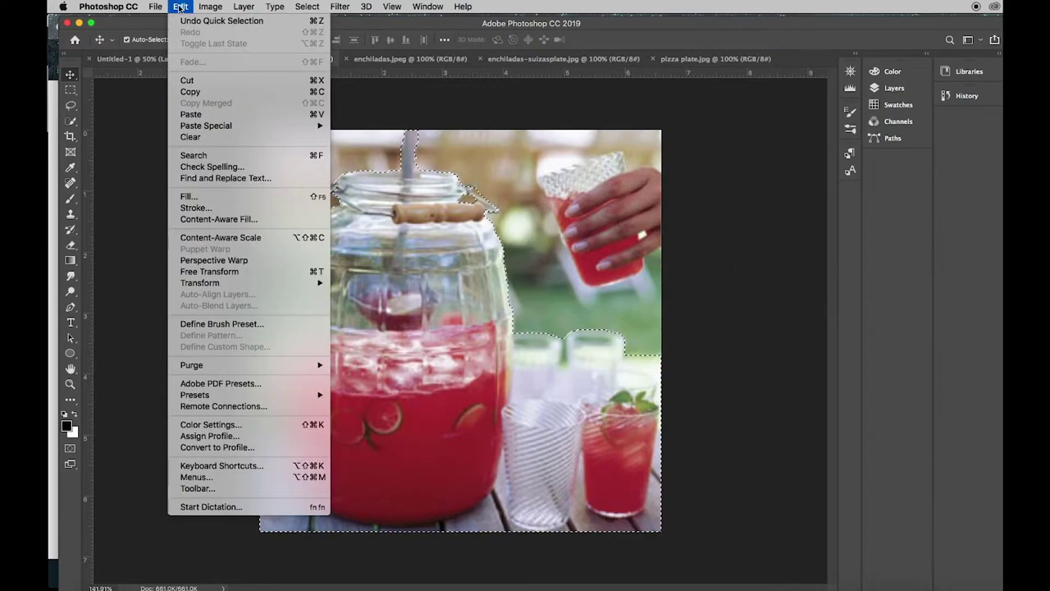
{"action": "left_click", "coordinate": [205, 91]}
{"action": "left_click", "coordinate": [188, 59]}
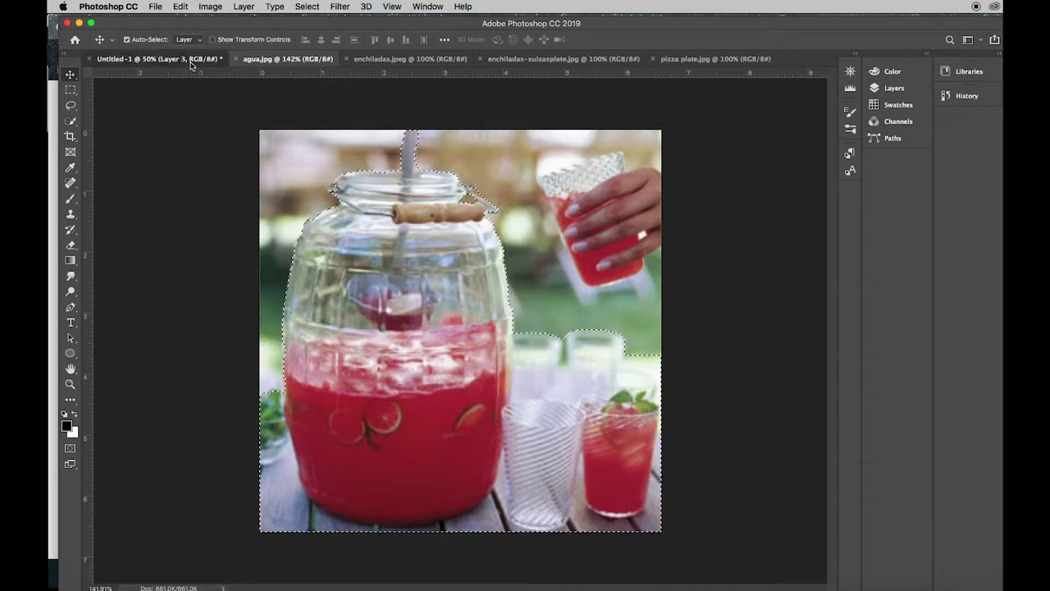
{"action": "left_click", "coordinate": [179, 6]}
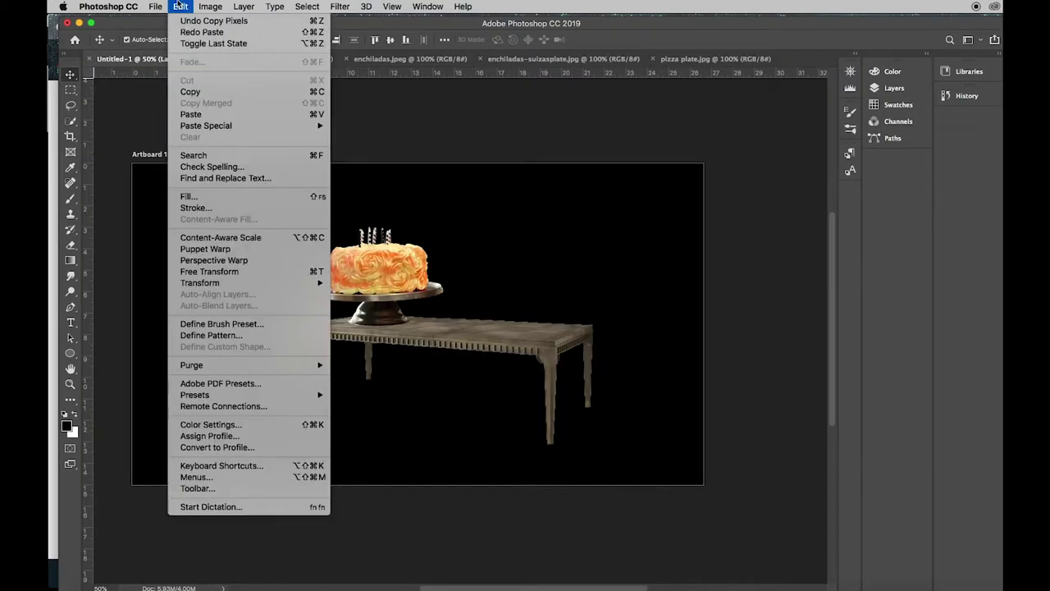
{"action": "left_click", "coordinate": [205, 114]}
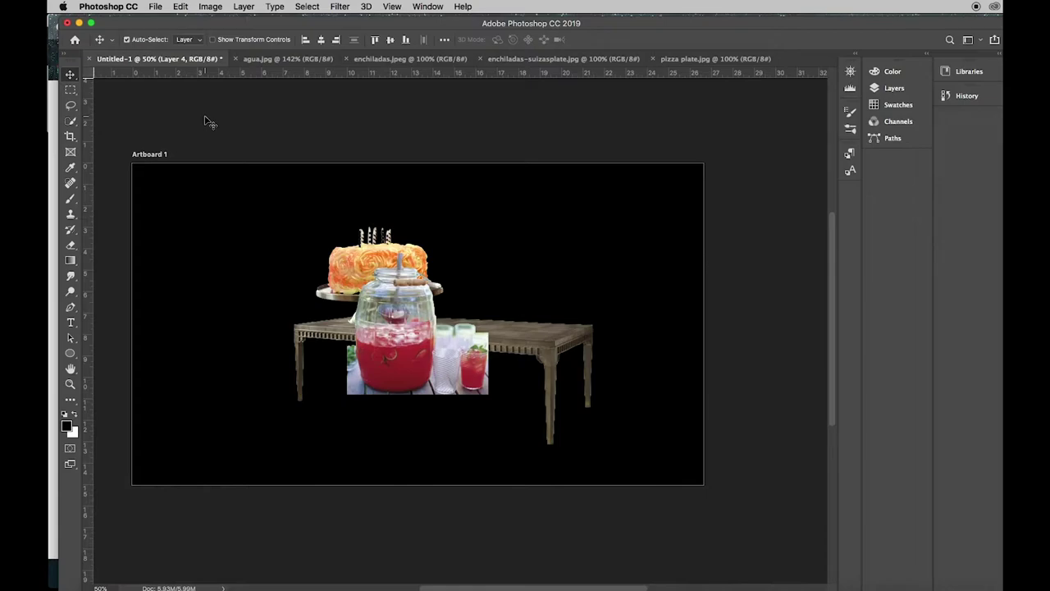
Test-erase a corner of the jar photo, undo it, and display the Layers panel.
{"action": "left_click", "coordinate": [71, 248]}
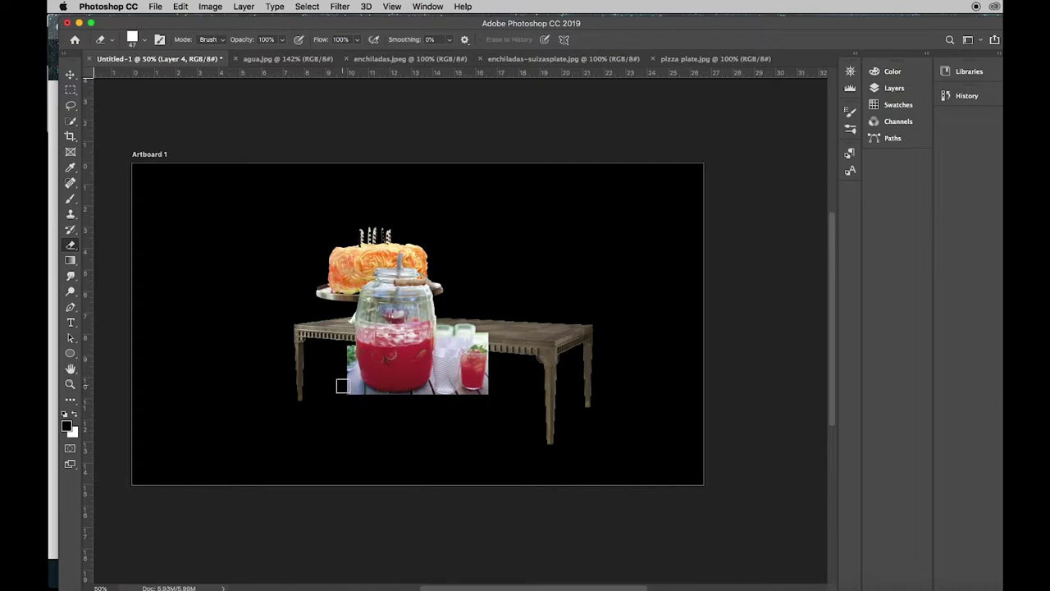
{"action": "left_click_drag", "start_coordinate": [342, 386], "coordinate": [380, 413]}
{"action": "key", "text": "super+z"}
{"action": "left_click", "coordinate": [894, 88]}
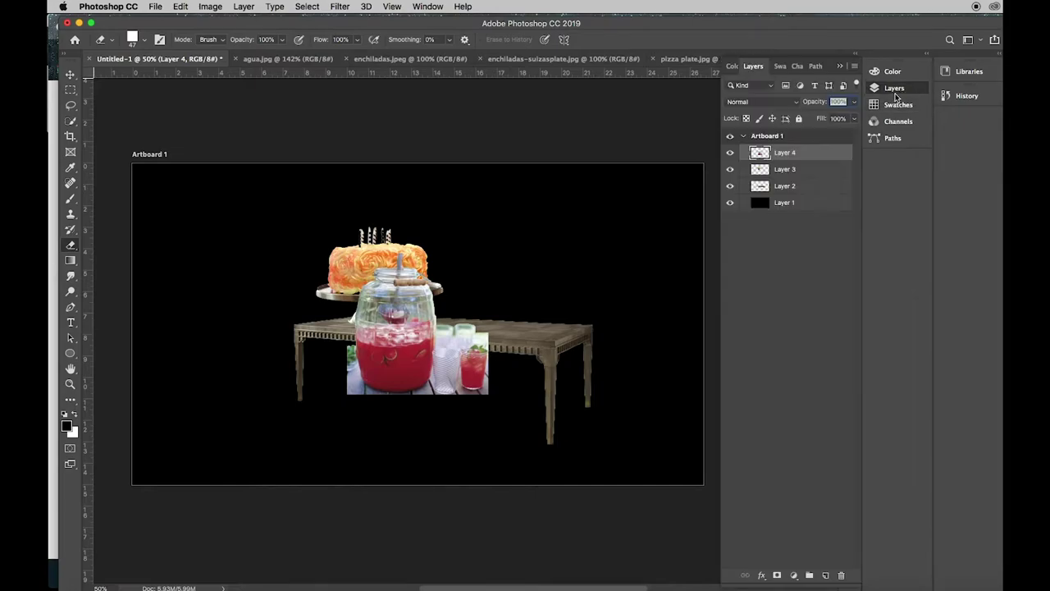
Add a layer mask to Layer 4 and brush black down the photo's left edge.
{"action": "left_click", "coordinate": [777, 575]}
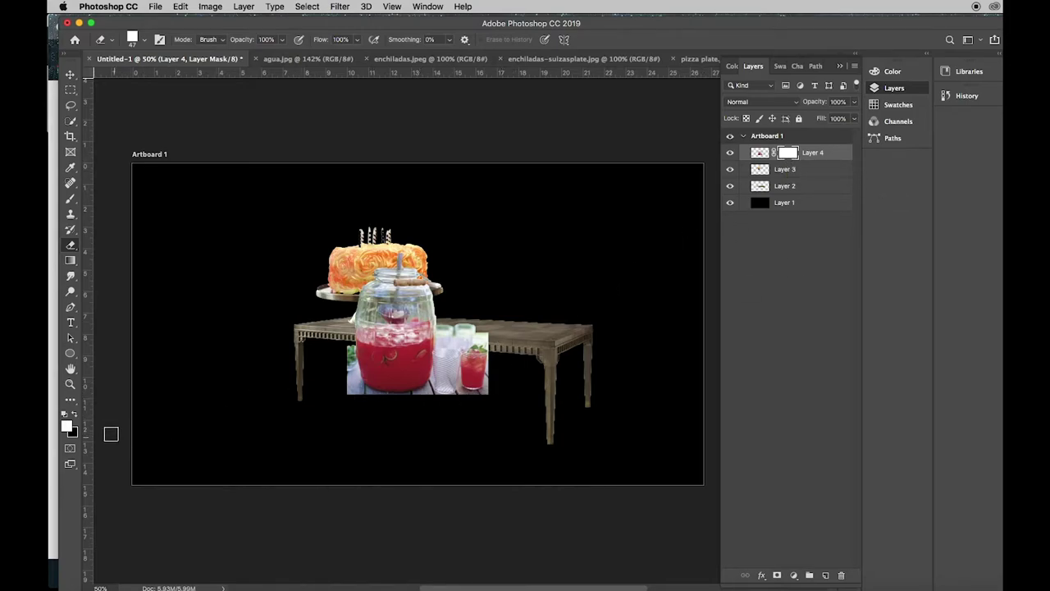
{"action": "left_click", "coordinate": [71, 199]}
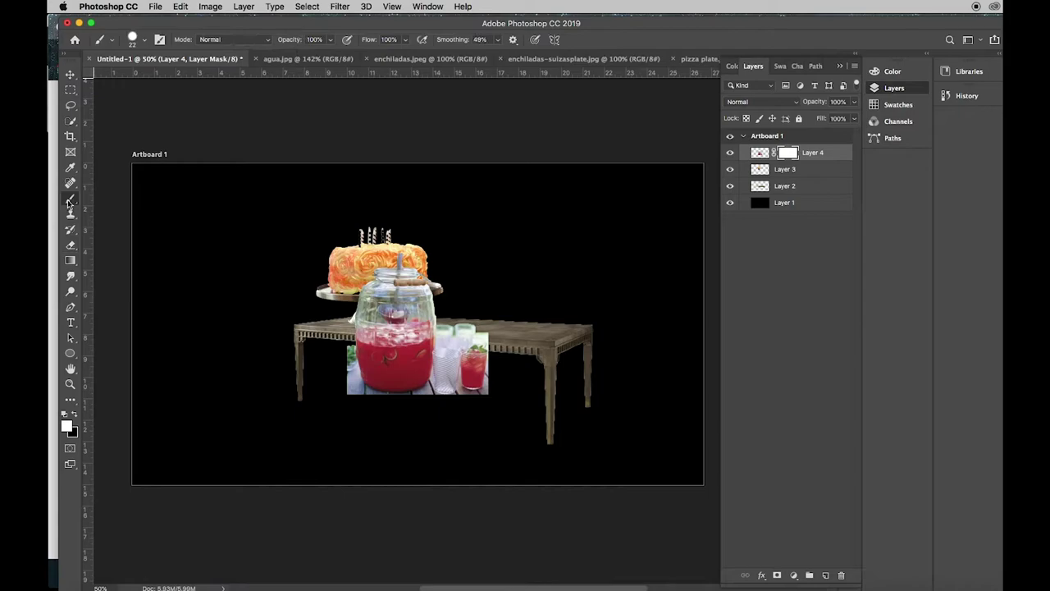
{"action": "left_click", "coordinate": [75, 415]}
{"action": "left_click_drag", "start_coordinate": [347, 348], "coordinate": [345, 401]}
{"action": "mouse_move", "coordinate": [345, 349]}
{"action": "left_mouse_down"}
{"action": "mouse_move", "coordinate": [347, 406]}
{"action": "mouse_move", "coordinate": [349, 348]}
{"action": "left_mouse_up"}
Zoom to 200% on the jar, then mask the leaf strip and background along its left and bottom.
{"action": "left_click", "coordinate": [840, 67]}
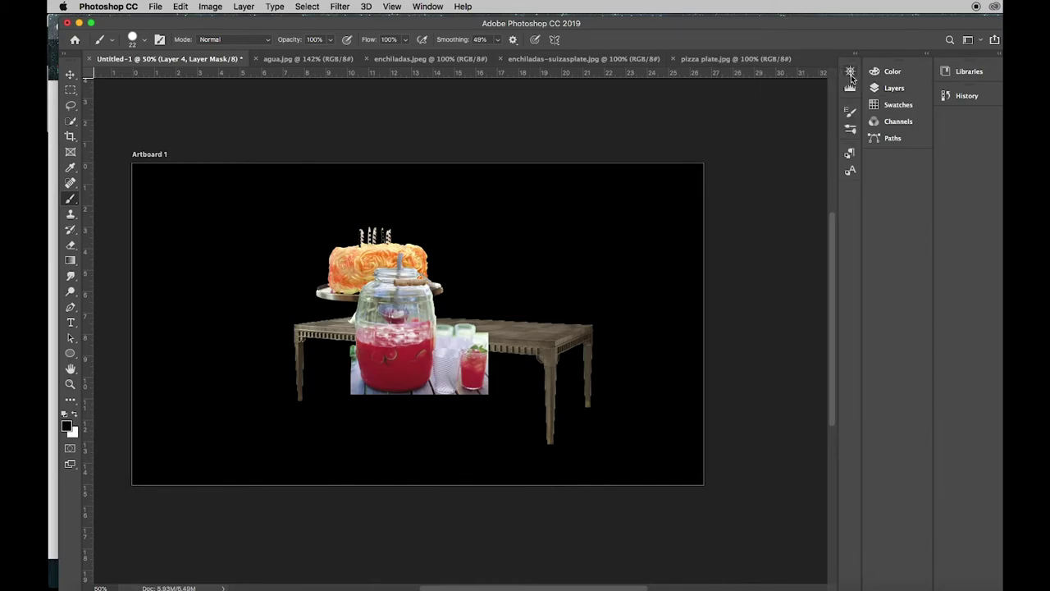
{"action": "left_click", "coordinate": [849, 71]}
{"action": "left_click", "coordinate": [818, 142]}
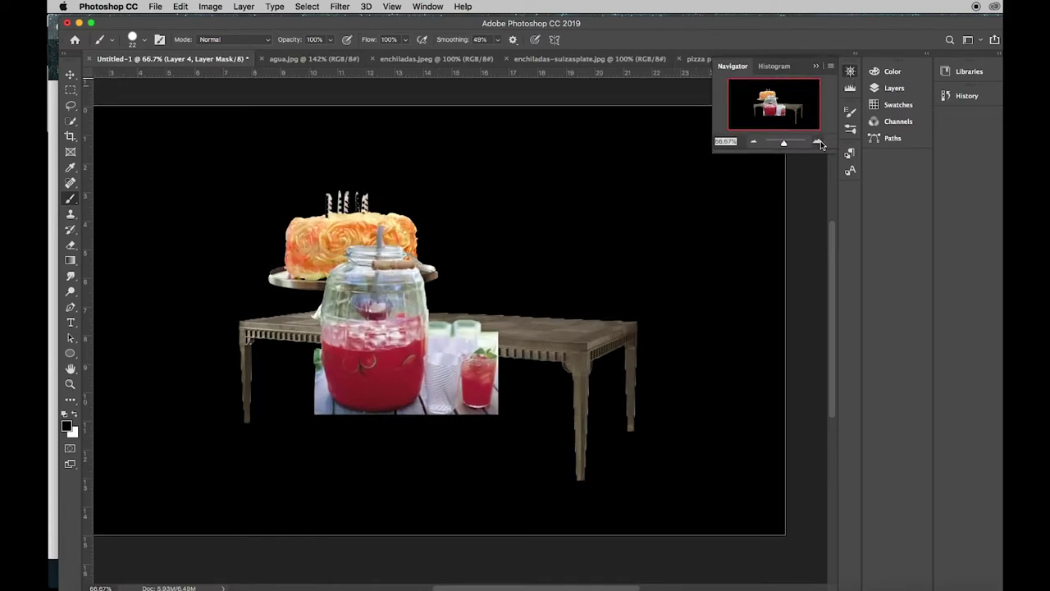
{"action": "left_click", "coordinate": [818, 142]}
{"action": "left_click", "coordinate": [818, 142]}
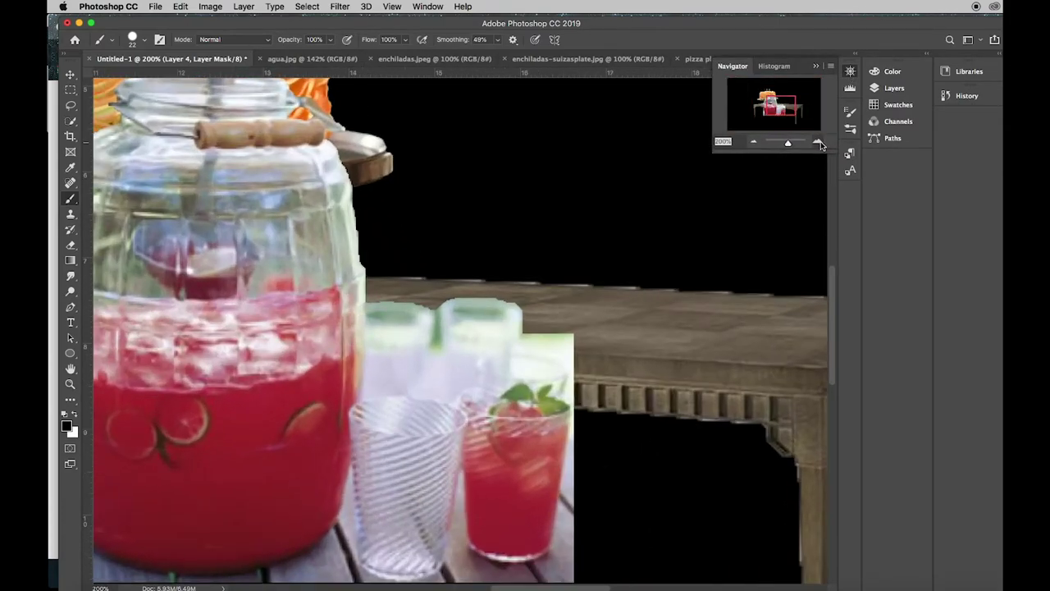
{"action": "left_click_drag", "start_coordinate": [793, 104], "coordinate": [784, 110]}
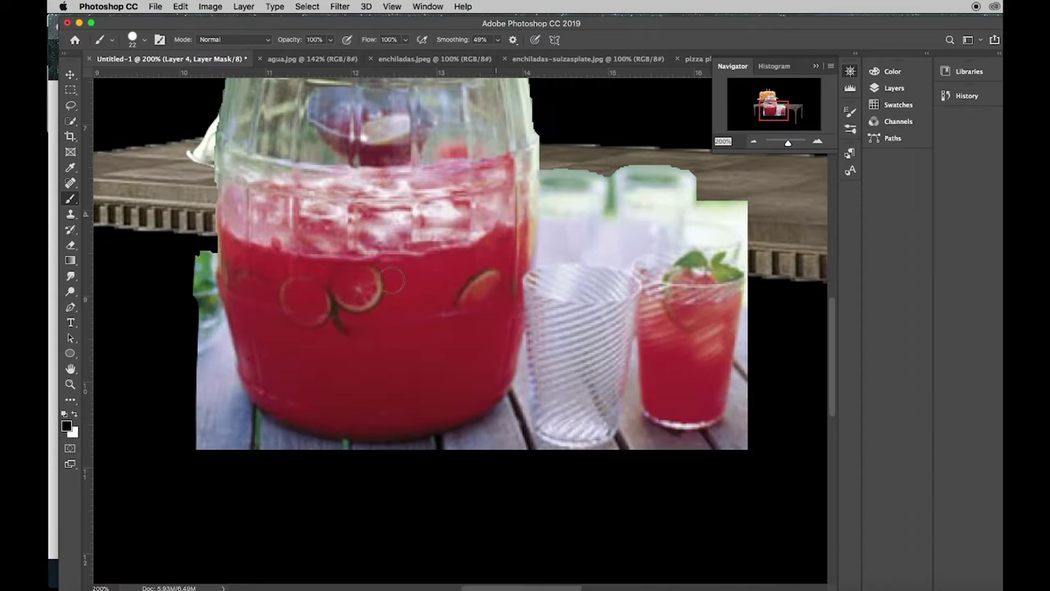
{"action": "left_click_drag", "start_coordinate": [198, 246], "coordinate": [202, 452]}
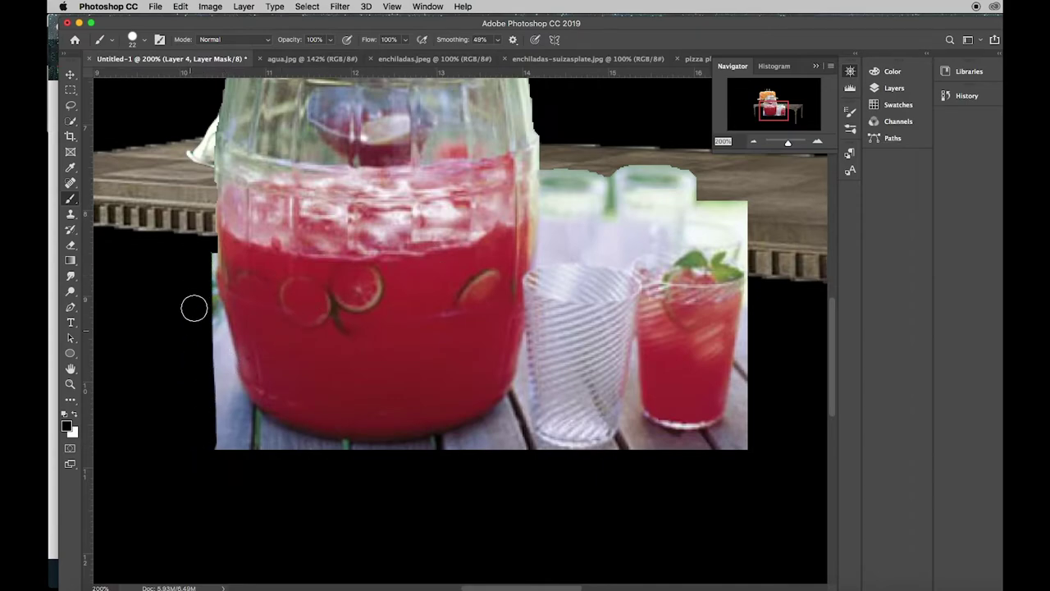
{"action": "mouse_move", "coordinate": [203, 271]}
{"action": "left_mouse_down"}
{"action": "mouse_move", "coordinate": [227, 407]}
{"action": "mouse_move", "coordinate": [240, 432]}
{"action": "mouse_move", "coordinate": [282, 459]}
{"action": "mouse_move", "coordinate": [231, 441]}
{"action": "mouse_move", "coordinate": [208, 411]}
{"action": "mouse_move", "coordinate": [235, 448]}
{"action": "mouse_move", "coordinate": [297, 462]}
{"action": "mouse_move", "coordinate": [448, 461]}
{"action": "mouse_move", "coordinate": [477, 453]}
{"action": "mouse_move", "coordinate": [510, 421]}
{"action": "mouse_move", "coordinate": [521, 451]}
{"action": "mouse_move", "coordinate": [504, 451]}
{"action": "mouse_move", "coordinate": [595, 458]}
{"action": "mouse_move", "coordinate": [625, 451]}
{"action": "mouse_move", "coordinate": [633, 425]}
{"action": "mouse_move", "coordinate": [646, 436]}
{"action": "mouse_move", "coordinate": [703, 441]}
{"action": "mouse_move", "coordinate": [738, 433]}
{"action": "mouse_move", "coordinate": [744, 419]}
{"action": "mouse_move", "coordinate": [741, 447]}
{"action": "mouse_move", "coordinate": [645, 450]}
{"action": "mouse_move", "coordinate": [691, 454]}
{"action": "mouse_move", "coordinate": [741, 446]}
{"action": "mouse_move", "coordinate": [756, 224]}
{"action": "mouse_move", "coordinate": [711, 210]}
{"action": "mouse_move", "coordinate": [758, 204]}
{"action": "mouse_move", "coordinate": [730, 210]}
{"action": "left_mouse_up"}
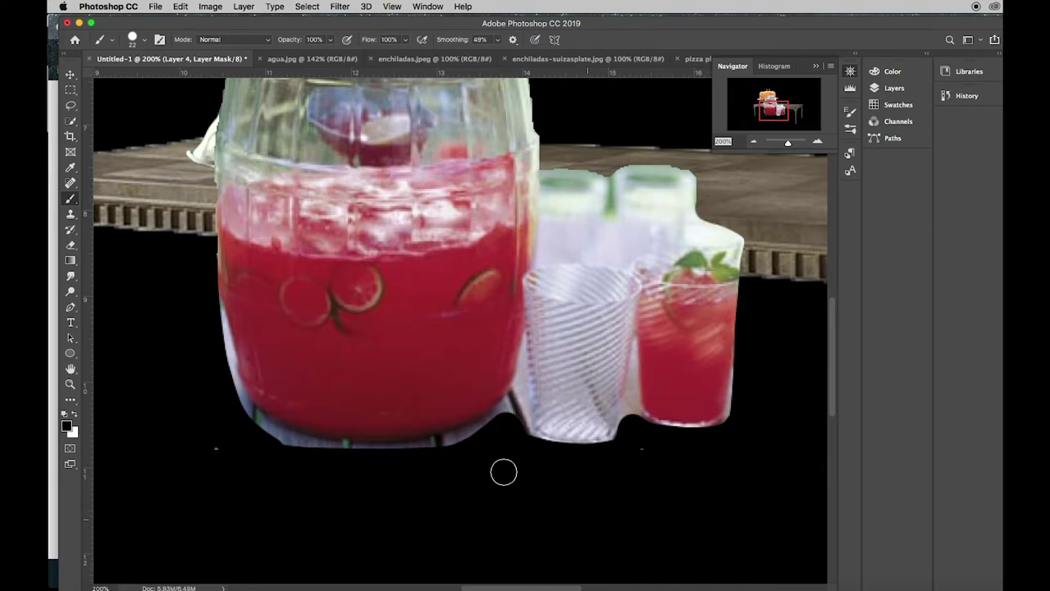
Mask the jar's lower half, restore a stray stroke in white, and hide the lower-left fringe.
{"action": "left_click", "coordinate": [144, 41]}
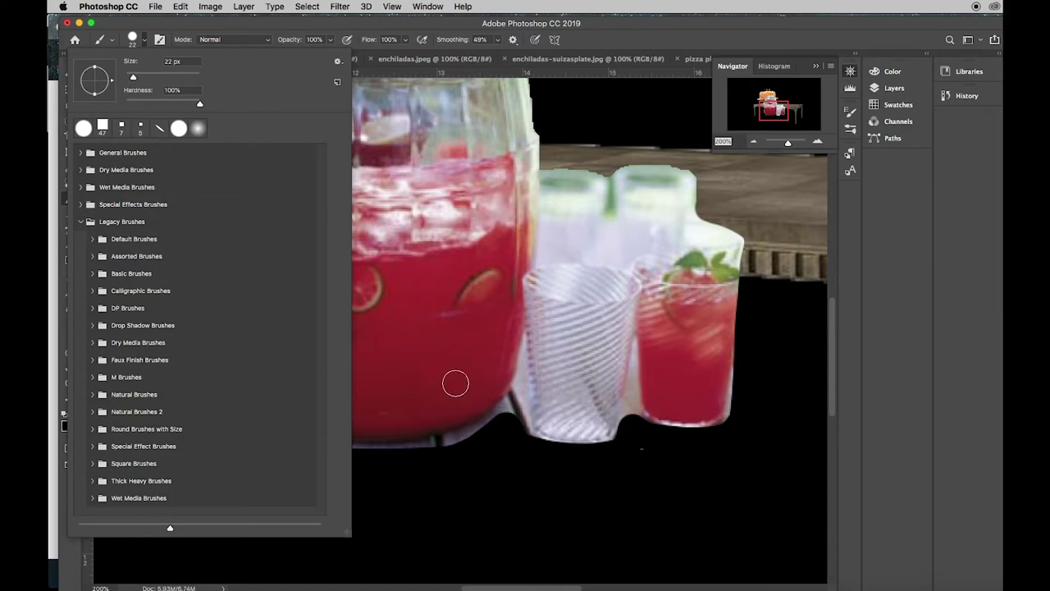
{"action": "mouse_move", "coordinate": [422, 348]}
{"action": "left_mouse_down"}
{"action": "mouse_move", "coordinate": [462, 462]}
{"action": "mouse_move", "coordinate": [481, 470]}
{"action": "left_mouse_up"}
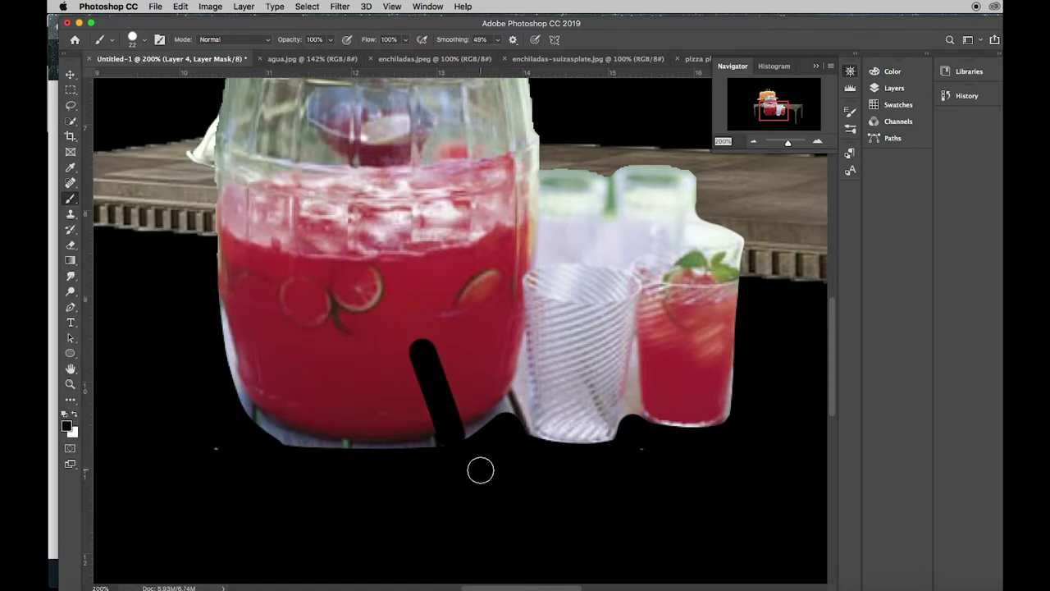
{"action": "left_click", "coordinate": [73, 415]}
{"action": "mouse_move", "coordinate": [438, 342]}
{"action": "left_mouse_down"}
{"action": "mouse_move", "coordinate": [405, 362]}
{"action": "mouse_move", "coordinate": [451, 352]}
{"action": "mouse_move", "coordinate": [409, 383]}
{"action": "mouse_move", "coordinate": [464, 378]}
{"action": "mouse_move", "coordinate": [394, 398]}
{"action": "mouse_move", "coordinate": [448, 394]}
{"action": "mouse_move", "coordinate": [456, 411]}
{"action": "mouse_move", "coordinate": [414, 426]}
{"action": "mouse_move", "coordinate": [456, 427]}
{"action": "mouse_move", "coordinate": [431, 438]}
{"action": "mouse_move", "coordinate": [468, 421]}
{"action": "left_mouse_up"}
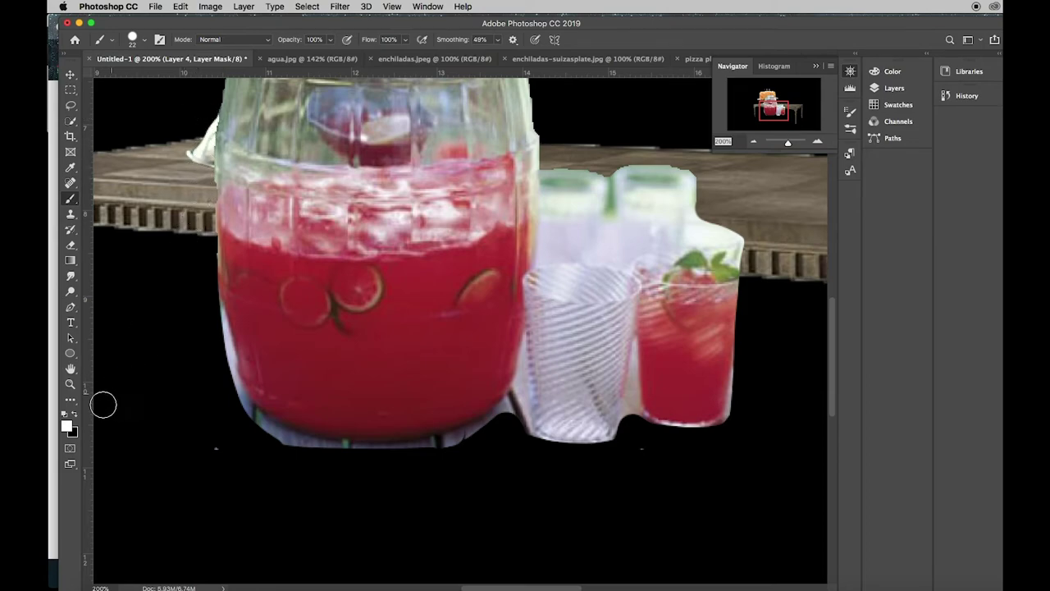
{"action": "left_click", "coordinate": [76, 415]}
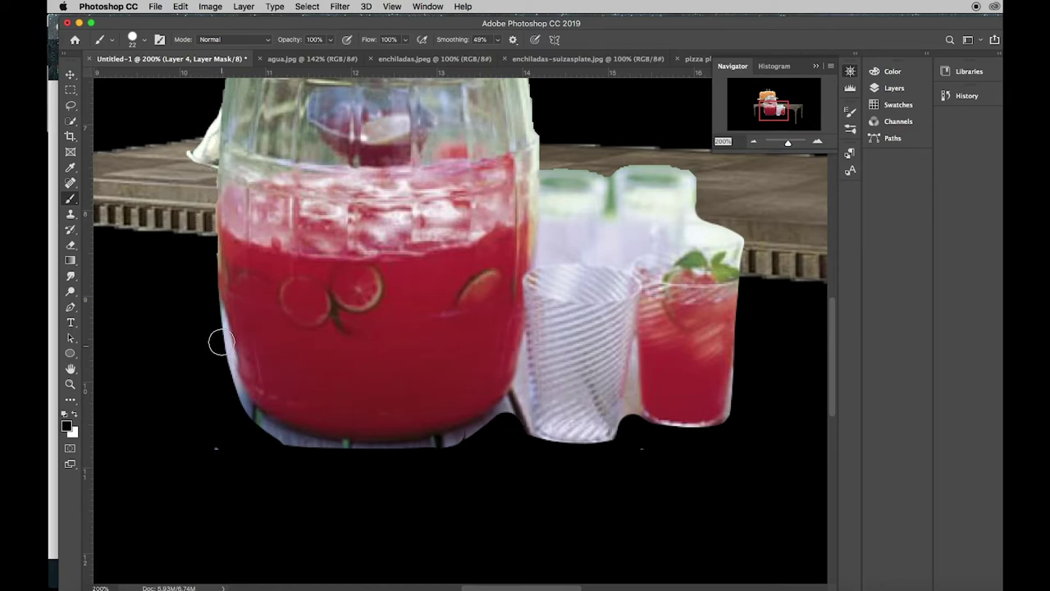
{"action": "mouse_move", "coordinate": [213, 307]}
{"action": "left_mouse_down"}
{"action": "mouse_move", "coordinate": [228, 386]}
{"action": "mouse_move", "coordinate": [254, 429]}
{"action": "mouse_move", "coordinate": [298, 451]}
{"action": "mouse_move", "coordinate": [422, 455]}
{"action": "mouse_move", "coordinate": [505, 442]}
{"action": "left_mouse_up"}
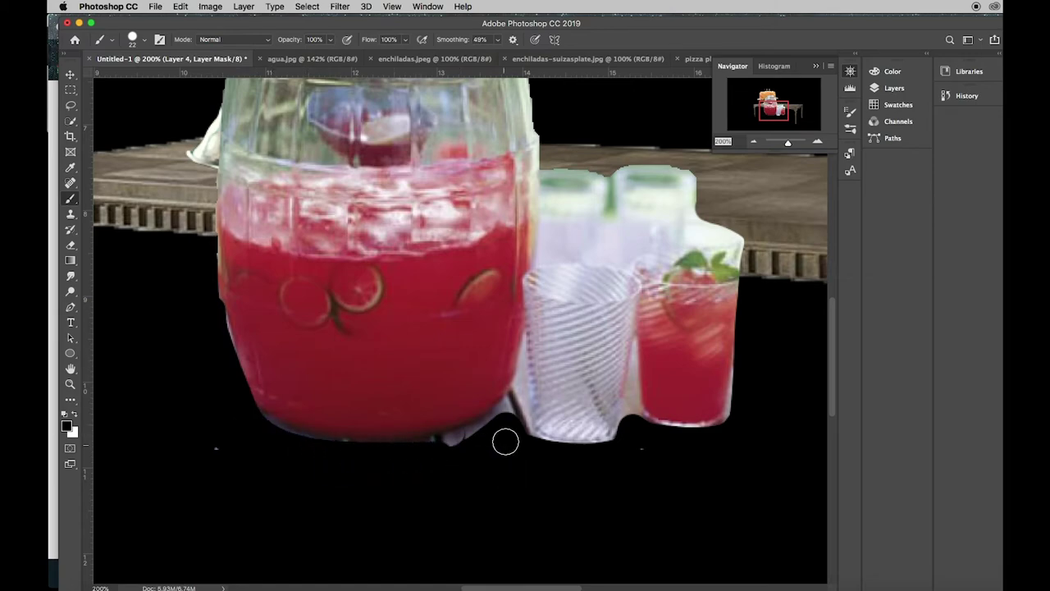
With an 11 px brush, mask the light gaps between jar and glasses and the red glass's rim.
{"action": "left_click", "coordinate": [144, 39]}
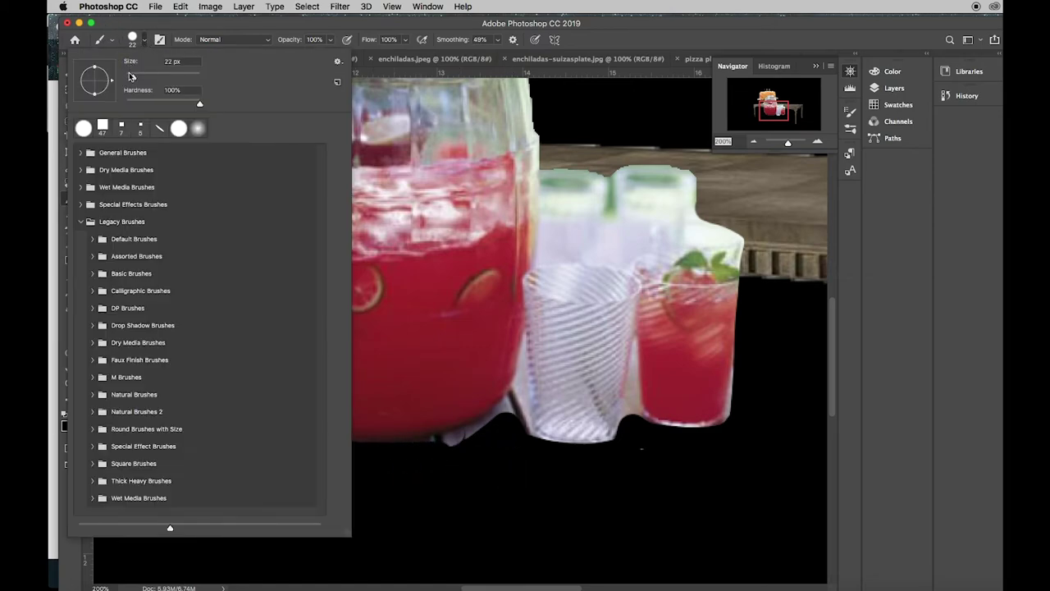
{"action": "left_click_drag", "start_coordinate": [130, 76], "coordinate": [128, 76]}
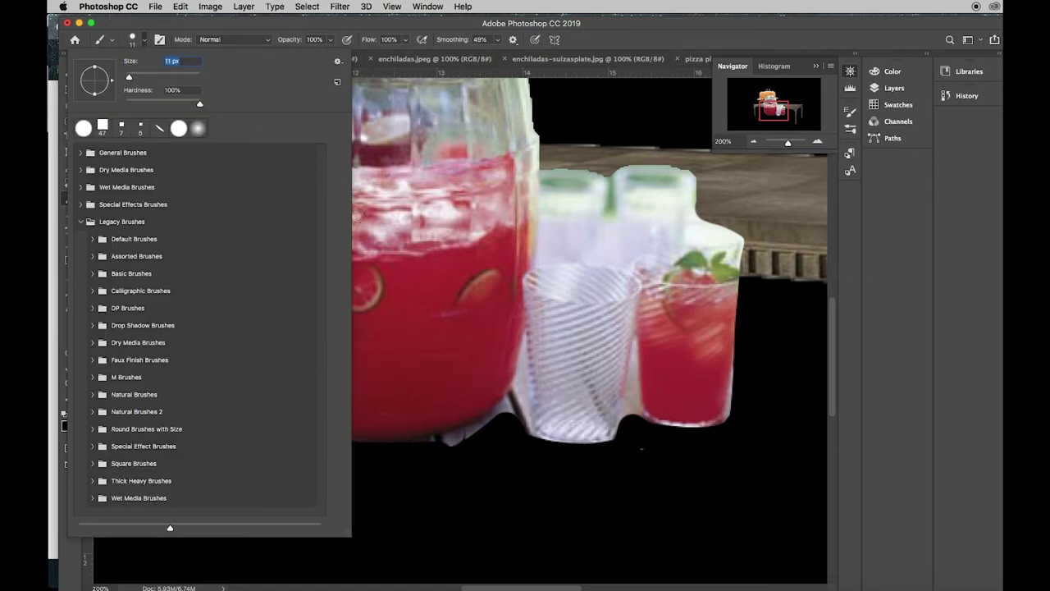
{"action": "left_click", "coordinate": [524, 361]}
{"action": "left_click_drag", "start_coordinate": [523, 361], "coordinate": [524, 448]}
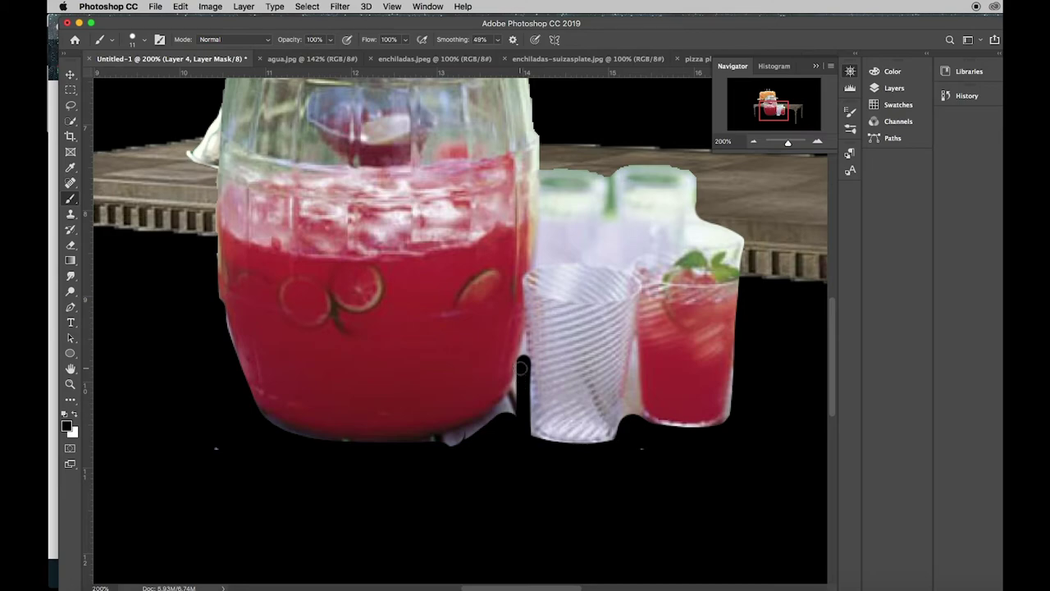
{"action": "mouse_move", "coordinate": [522, 361]}
{"action": "left_mouse_down"}
{"action": "mouse_move", "coordinate": [492, 420]}
{"action": "mouse_move", "coordinate": [423, 440]}
{"action": "mouse_move", "coordinate": [462, 441]}
{"action": "mouse_move", "coordinate": [440, 451]}
{"action": "mouse_move", "coordinate": [457, 450]}
{"action": "mouse_move", "coordinate": [518, 403]}
{"action": "mouse_move", "coordinate": [476, 440]}
{"action": "mouse_move", "coordinate": [439, 446]}
{"action": "mouse_move", "coordinate": [307, 440]}
{"action": "mouse_move", "coordinate": [239, 413]}
{"action": "left_mouse_up"}
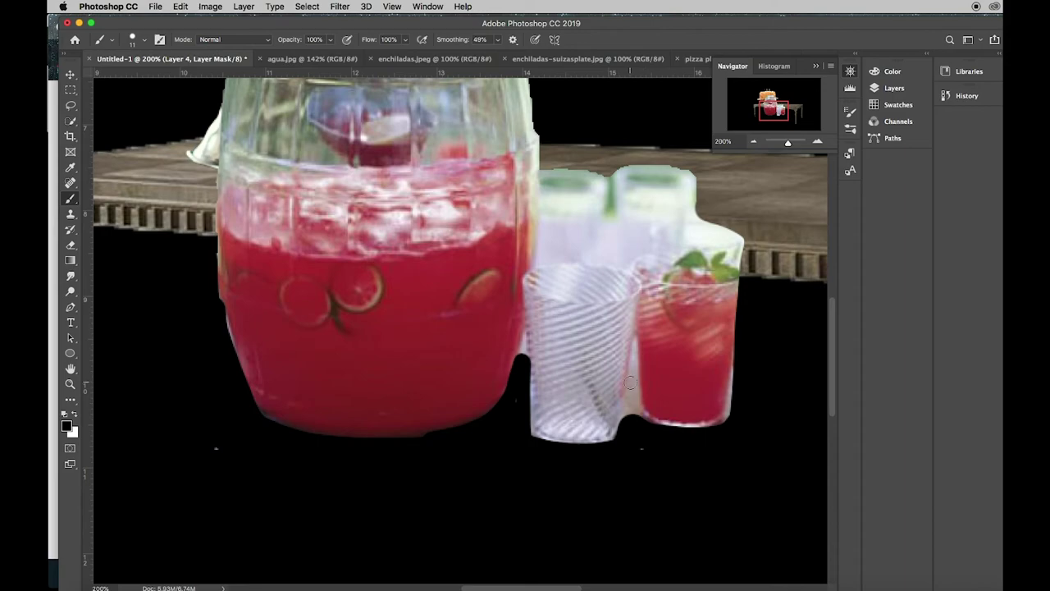
{"action": "mouse_move", "coordinate": [630, 383]}
{"action": "left_mouse_down"}
{"action": "mouse_move", "coordinate": [623, 447]}
{"action": "mouse_move", "coordinate": [632, 382]}
{"action": "mouse_move", "coordinate": [643, 427]}
{"action": "left_mouse_up"}
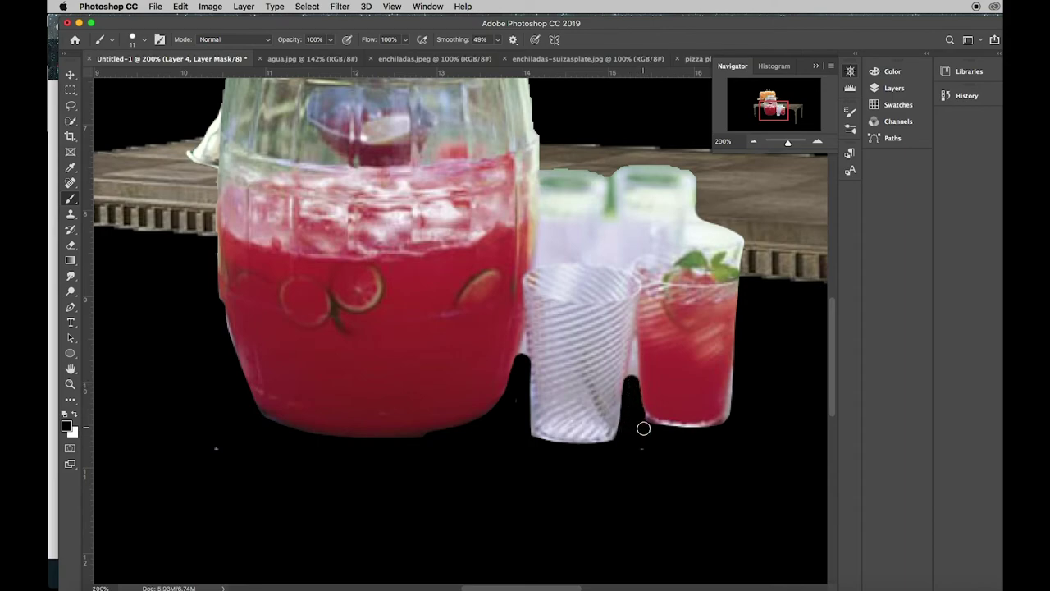
{"action": "mouse_move", "coordinate": [744, 386]}
{"action": "left_mouse_down"}
{"action": "mouse_move", "coordinate": [740, 359]}
{"action": "mouse_move", "coordinate": [732, 443]}
{"action": "mouse_move", "coordinate": [740, 329]}
{"action": "mouse_move", "coordinate": [733, 417]}
{"action": "left_mouse_up"}
{"action": "left_click_drag", "start_coordinate": [633, 359], "coordinate": [638, 418]}
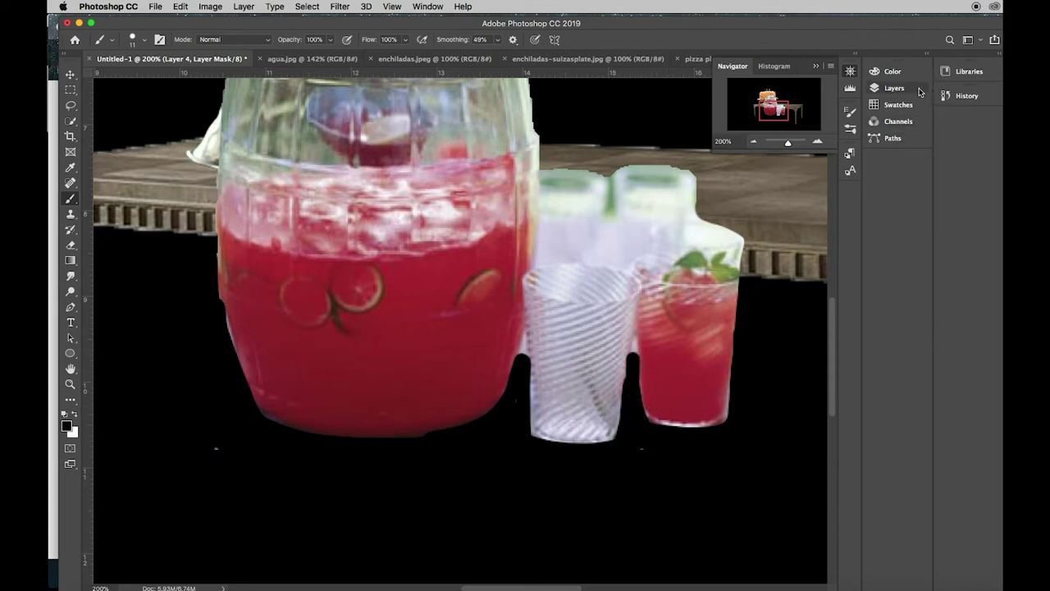
Move Layer 4's jar and glasses onto the table beside the cake.
{"action": "left_click", "coordinate": [893, 88]}
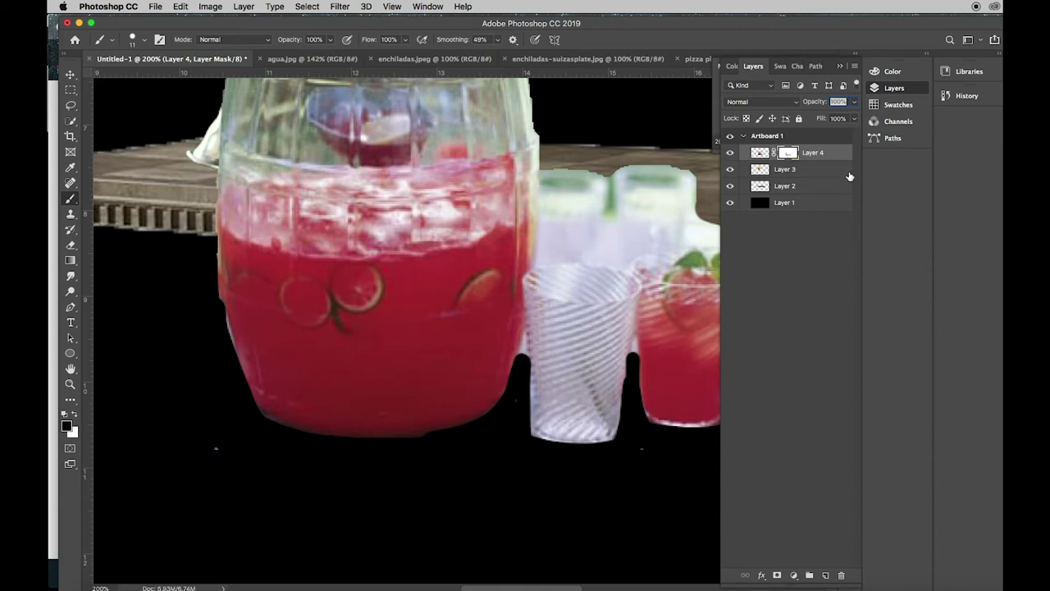
{"action": "key", "text": "super+minus"}
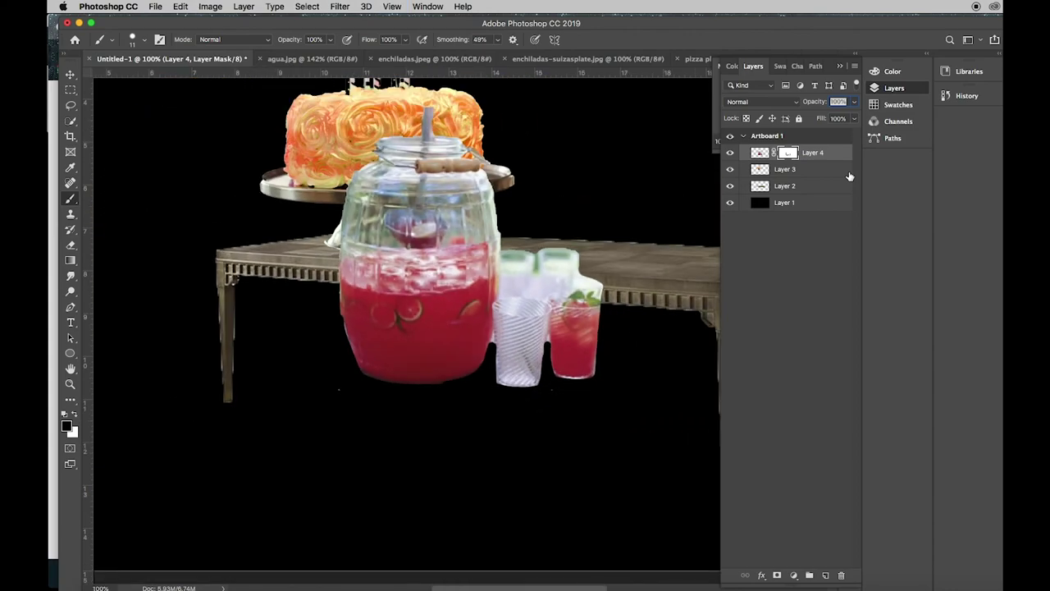
{"action": "left_click", "coordinate": [70, 74]}
{"action": "left_click_drag", "start_coordinate": [439, 267], "coordinate": [611, 153]}
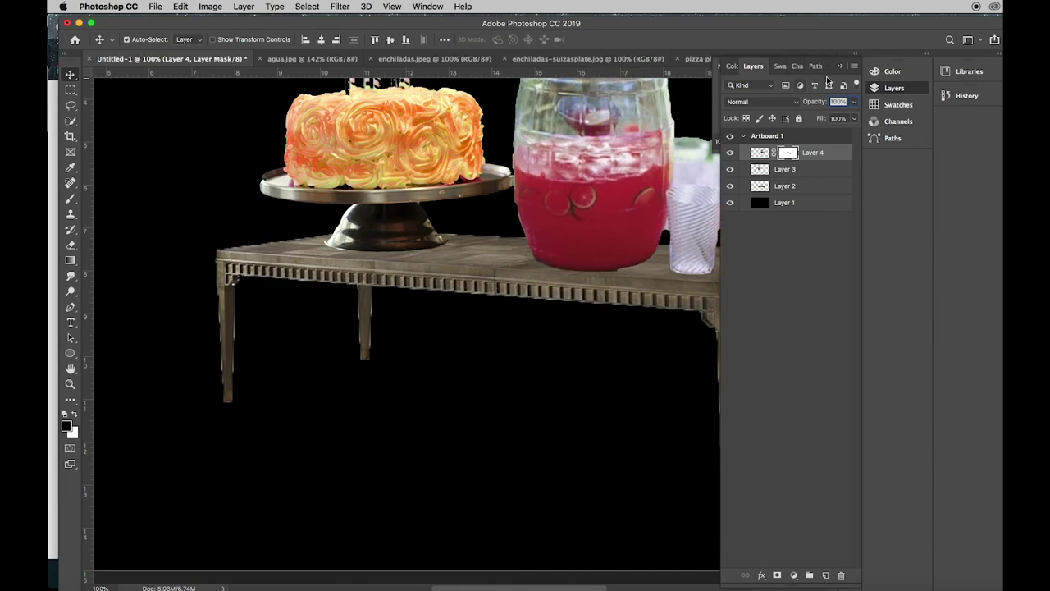
Use the Navigator to frame the jar and set the view to 66.67%.
{"action": "left_click", "coordinate": [841, 66]}
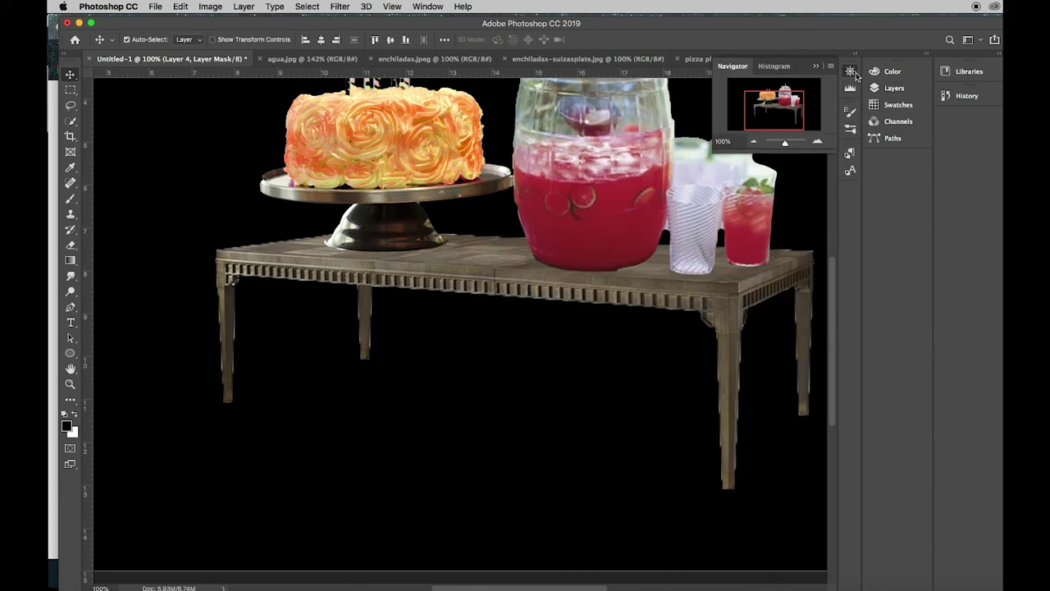
{"action": "left_click", "coordinate": [852, 73]}
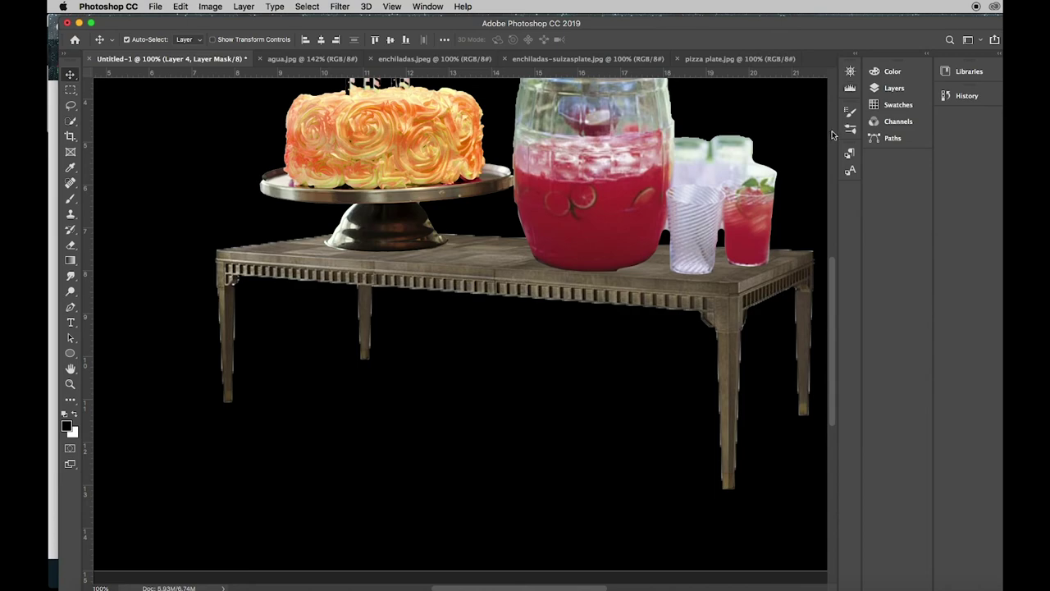
{"action": "left_click", "coordinate": [849, 75]}
{"action": "left_click_drag", "start_coordinate": [768, 121], "coordinate": [782, 116]}
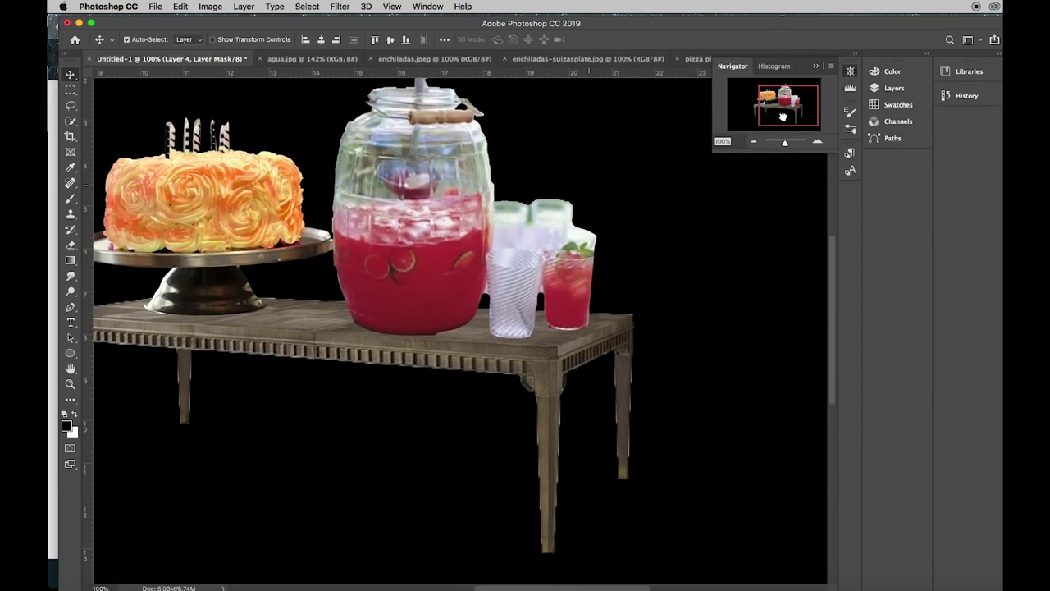
{"action": "left_click", "coordinate": [754, 142]}
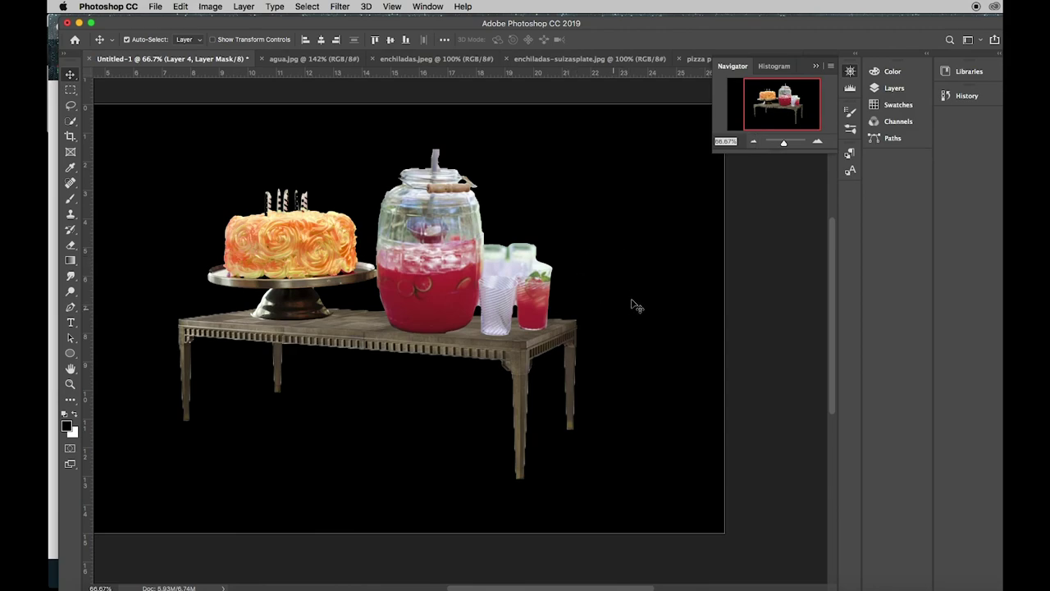
Scale the jar and glasses proportionally to 81.85% and commit the transform.
{"action": "left_click", "coordinate": [181, 6]}
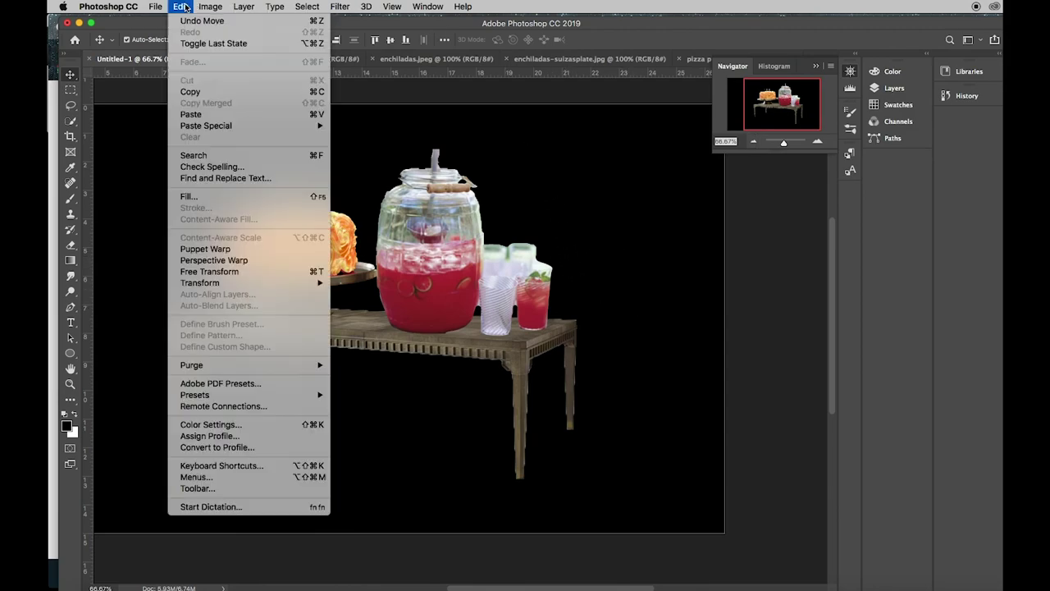
{"action": "mouse_move", "coordinate": [223, 283]}
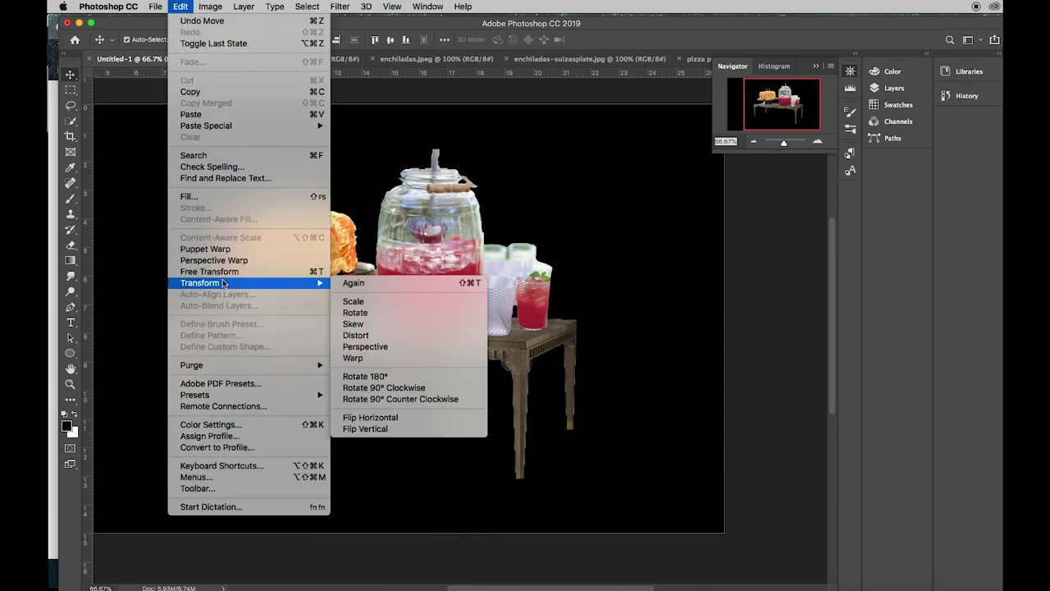
{"action": "left_click", "coordinate": [366, 301]}
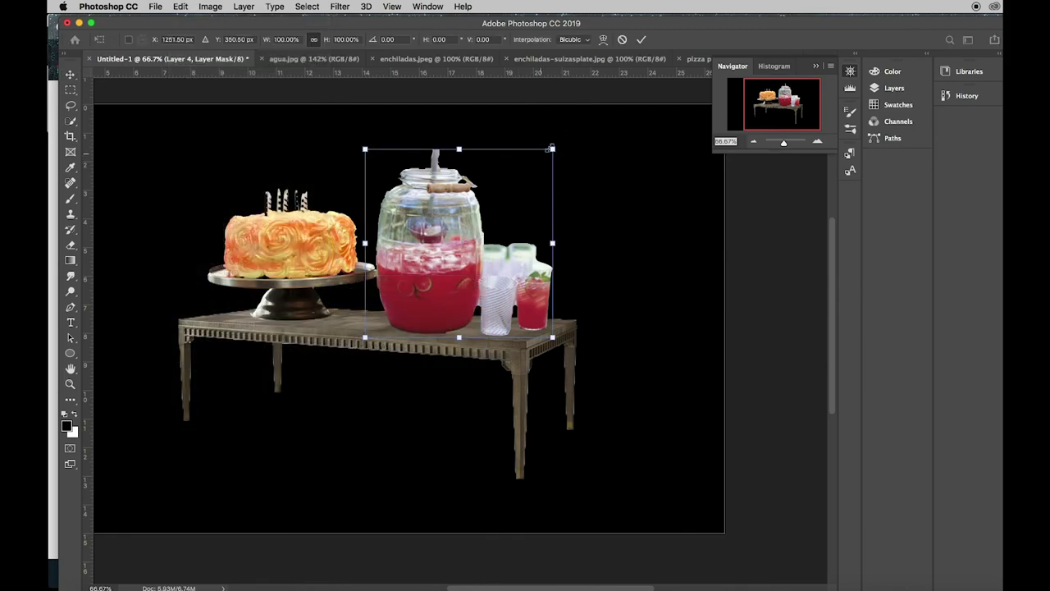
{"action": "left_click_drag", "start_coordinate": [553, 148], "coordinate": [523, 178]}
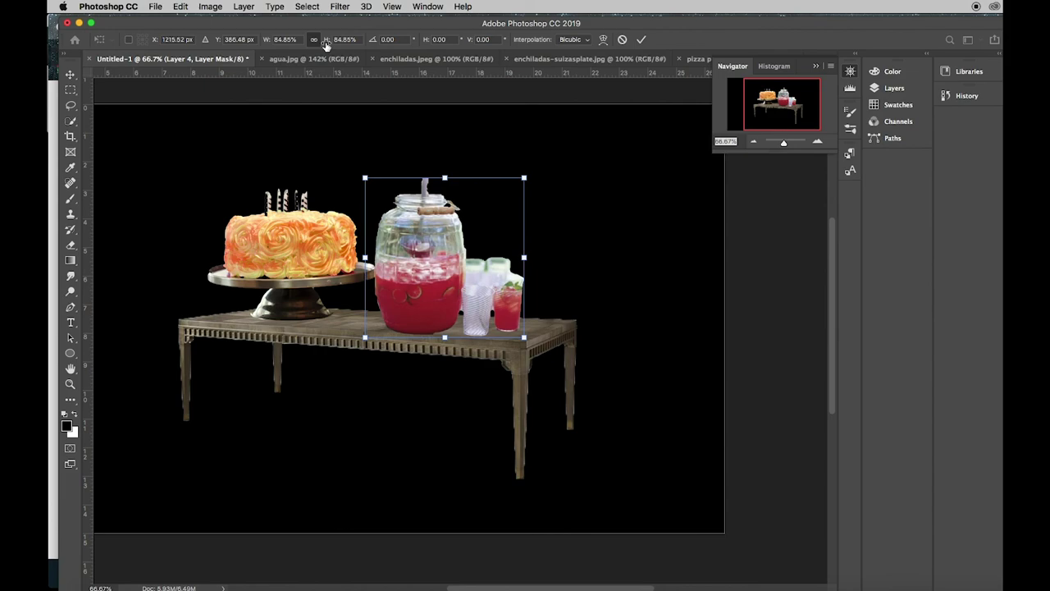
{"action": "mouse_move", "coordinate": [325, 45]}
{"action": "left_mouse_down"}
{"action": "mouse_move", "coordinate": [338, 46]}
{"action": "mouse_move", "coordinate": [322, 49]}
{"action": "left_mouse_up"}
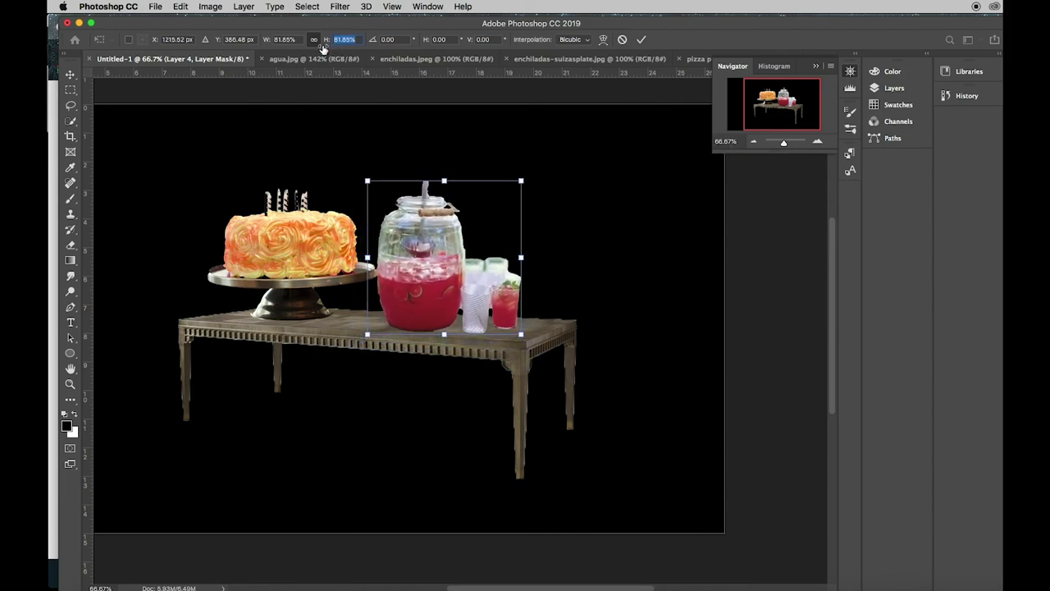
{"action": "left_click", "coordinate": [641, 40]}
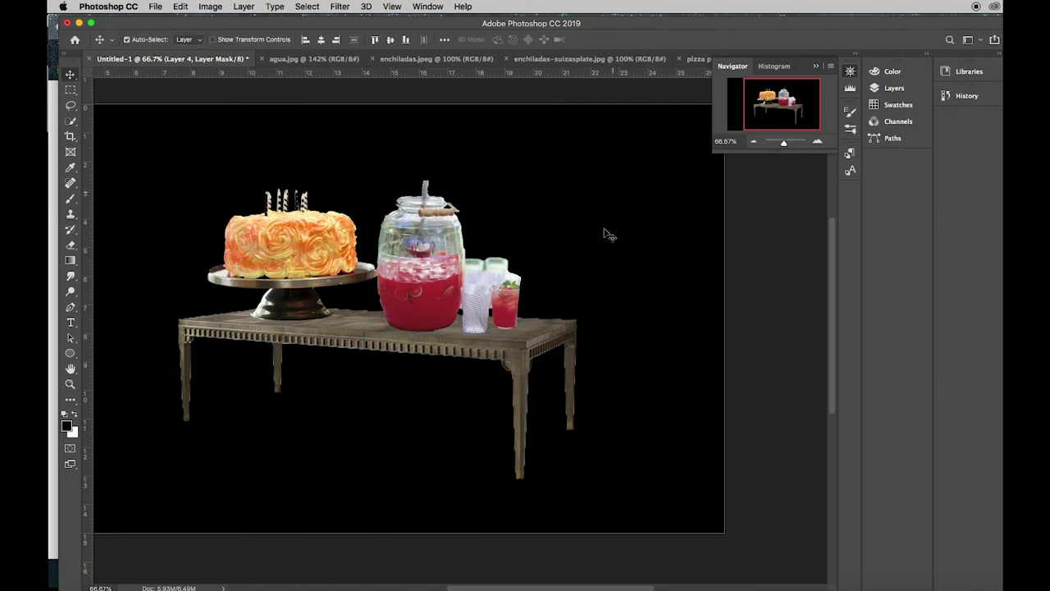